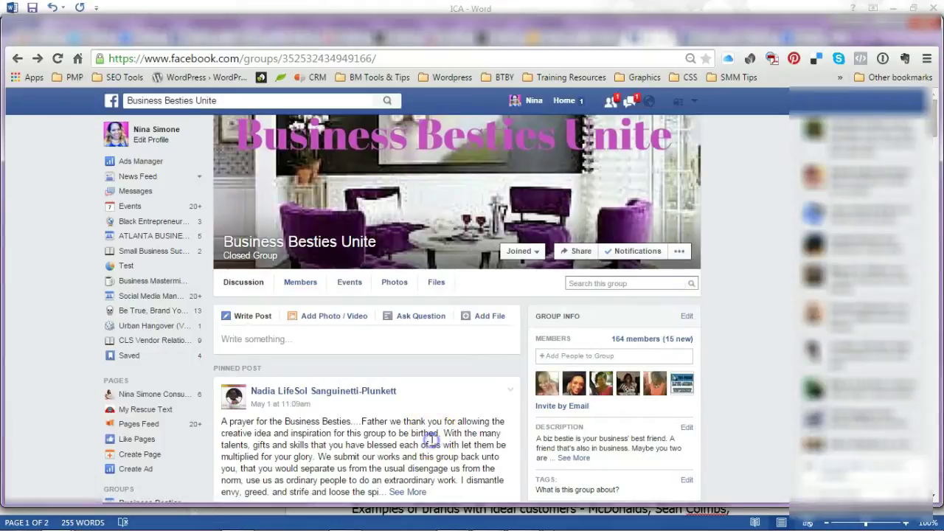
# Scroll down the Business Besties Unite group page to view its pinned post and info
pyautogui.scroll(-1, 434, 441)
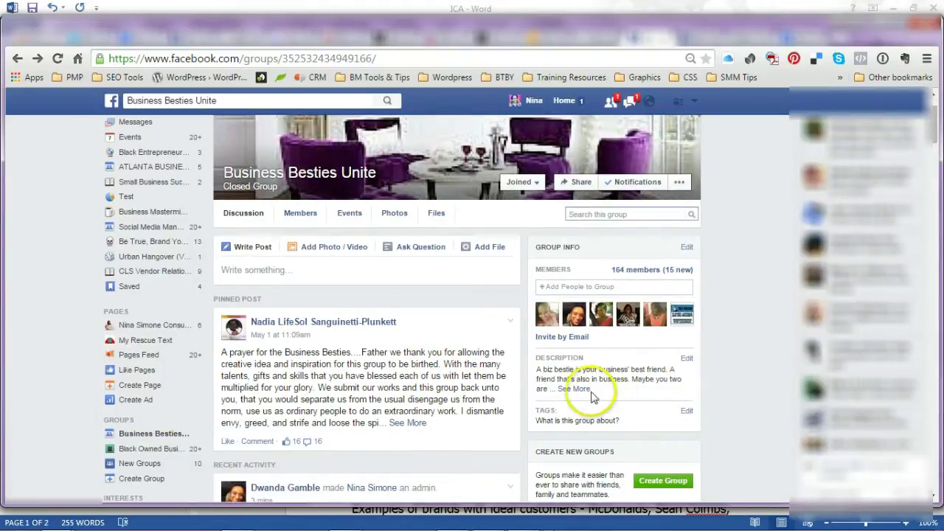
# Expand the group's full description with See More and read through it
pyautogui.click(565, 391)
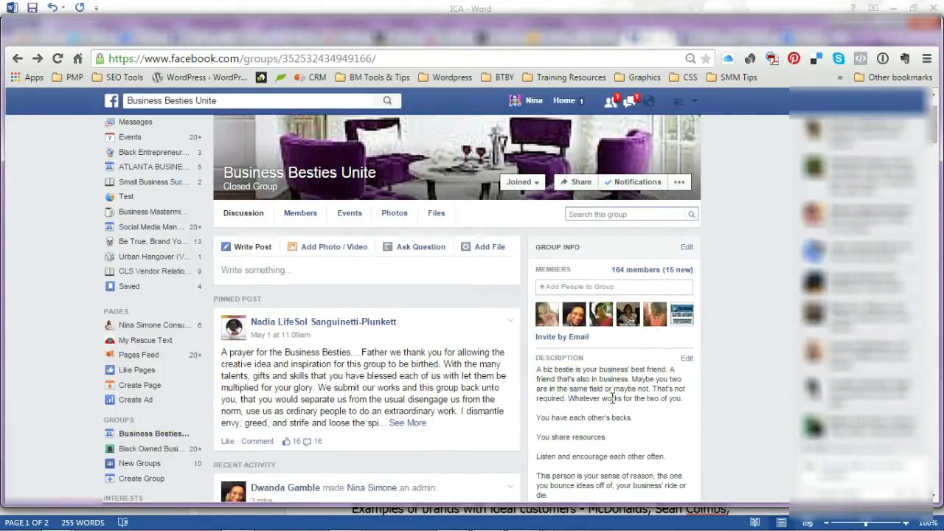
pyautogui.scroll(-1, 613, 398)
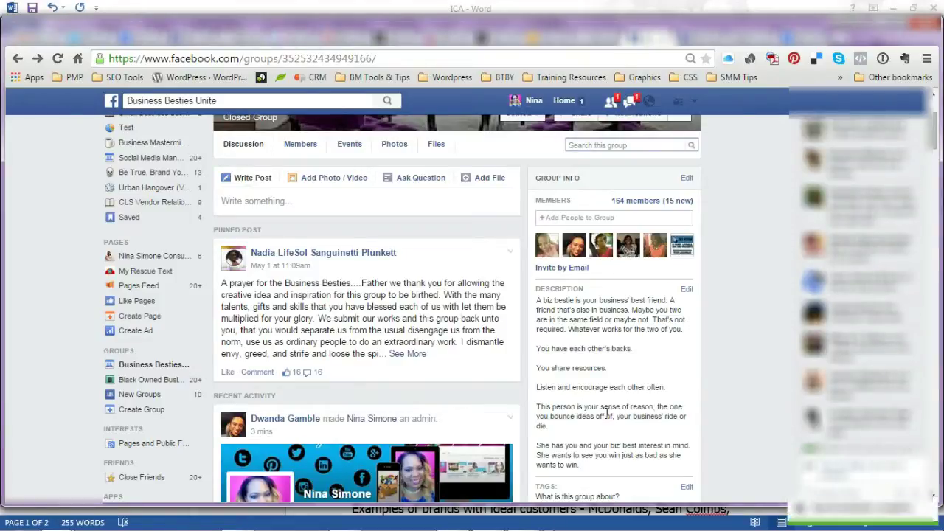
pyautogui.scroll(2, 607, 413)
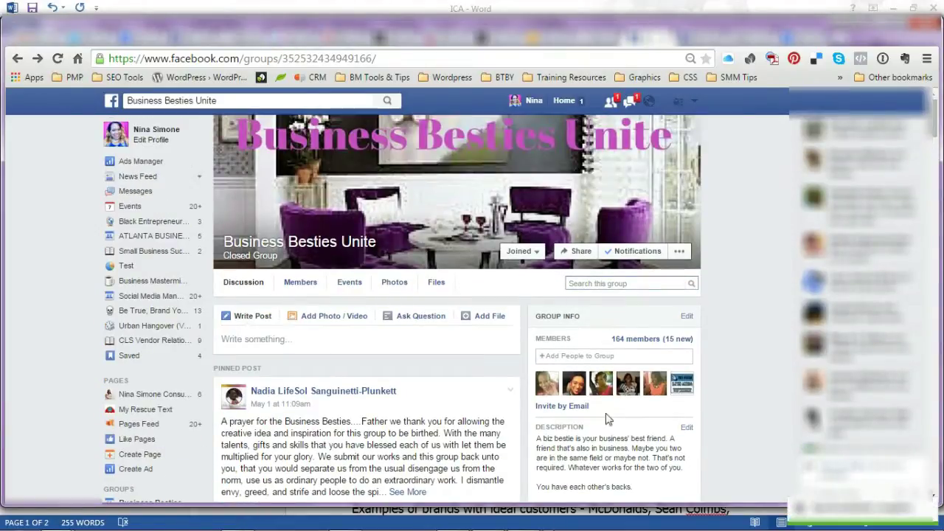
# Mark the numeric group ID in the address bar, dismiss the popup, and open group settings
pyautogui.click(405, 61)
pyautogui.click(405, 60)
pyautogui.moveTo(405, 61); pyautogui.dragTo(283, 59)
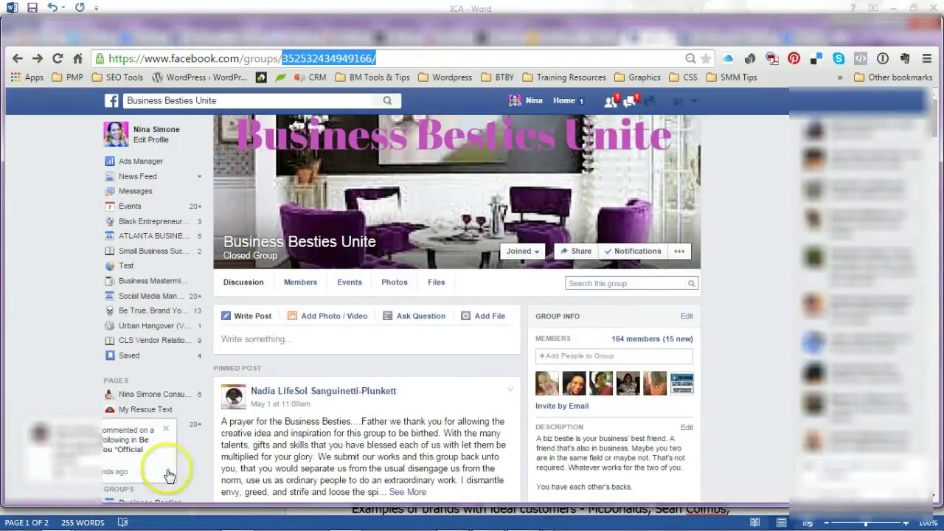
pyautogui.click(166, 428)
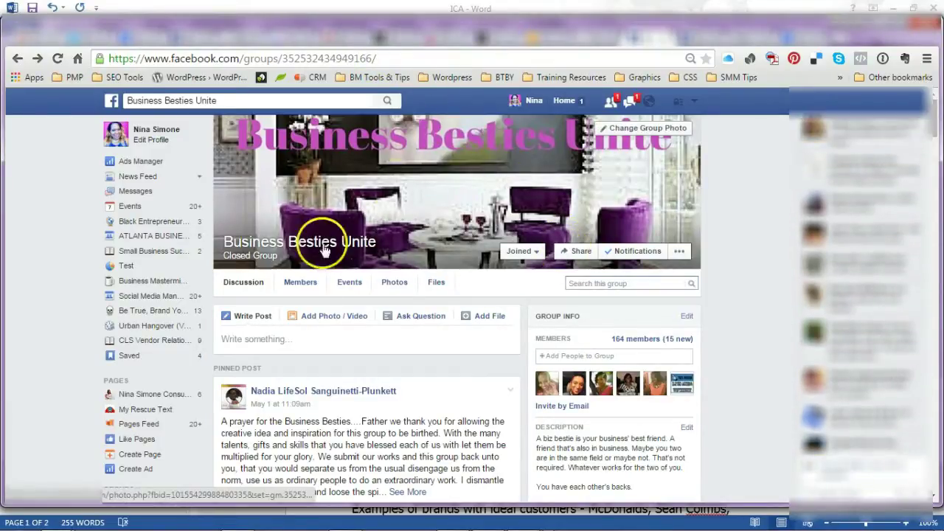
pyautogui.click(685, 323)
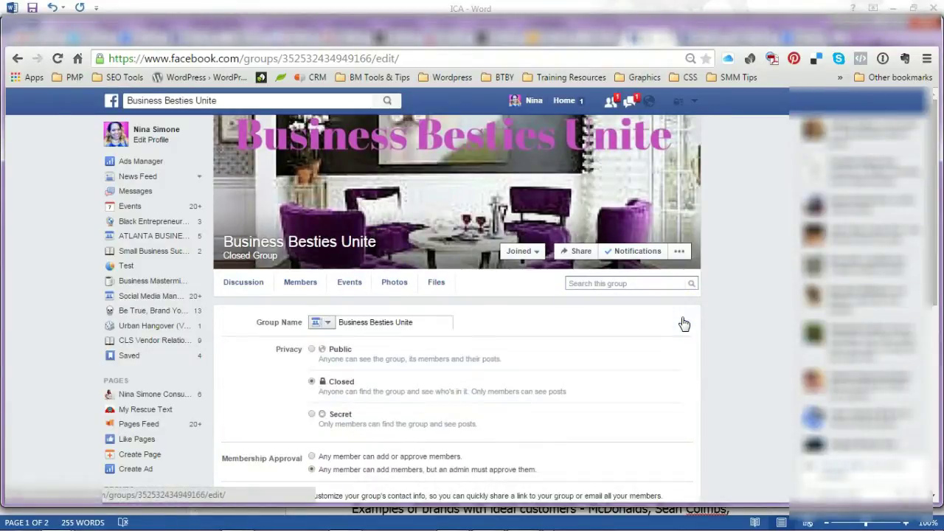
# Copy the group name Business Besties Unite from the settings page
pyautogui.moveTo(418, 320); pyautogui.dragTo(344, 322)
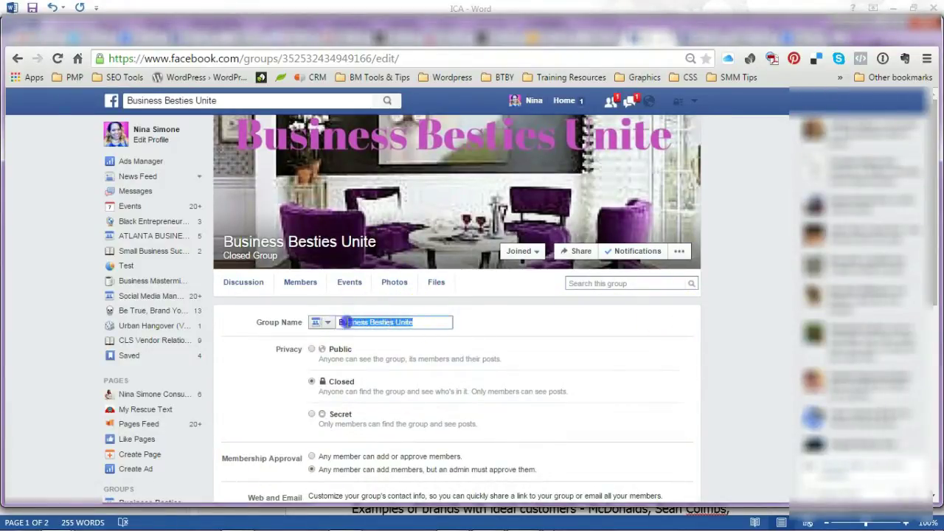
pyautogui.rightClick(382, 322)
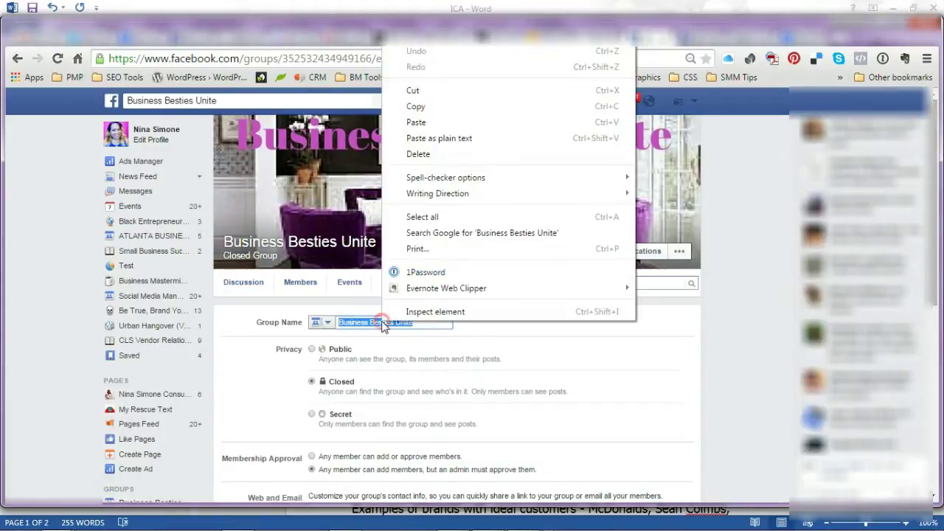
pyautogui.click(419, 109)
pyautogui.click(700, 390)
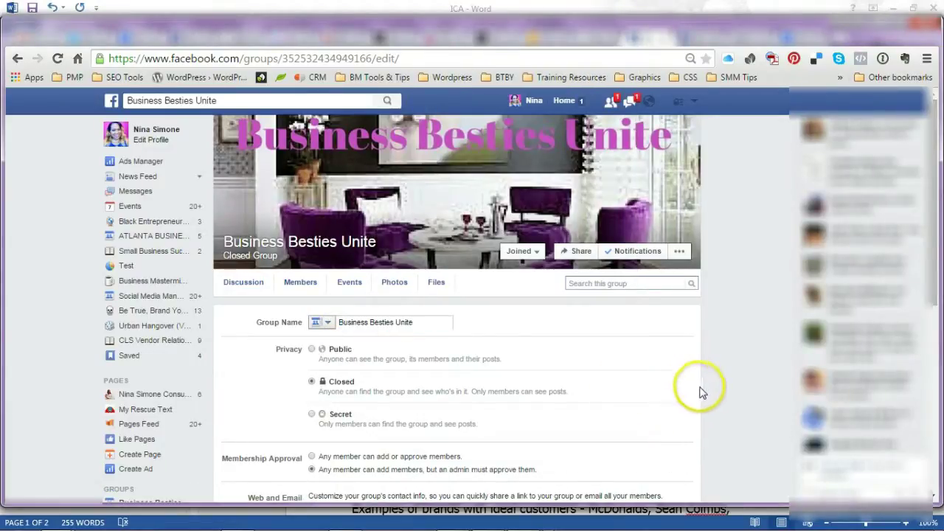
pyautogui.scroll(-2, 701, 422)
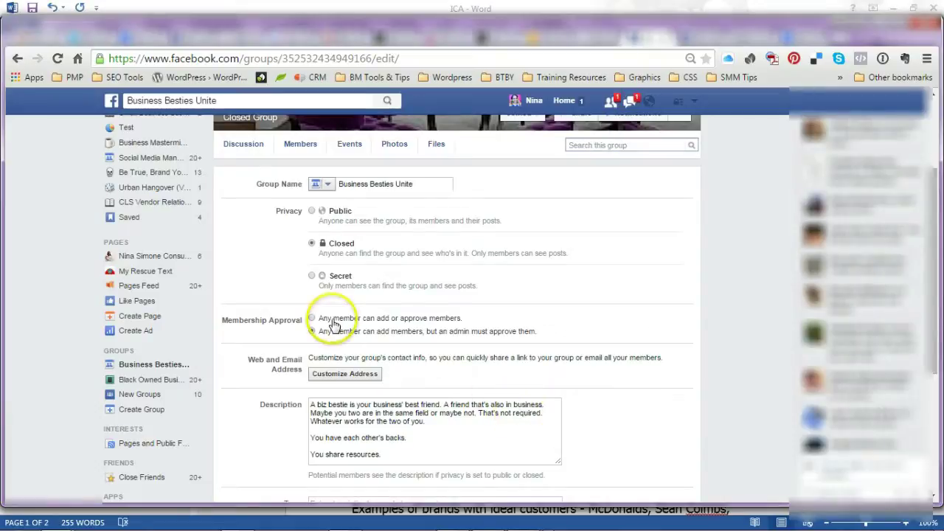
# Paste the group name into the Customize Address field and remove its spaces
pyautogui.click(339, 376)
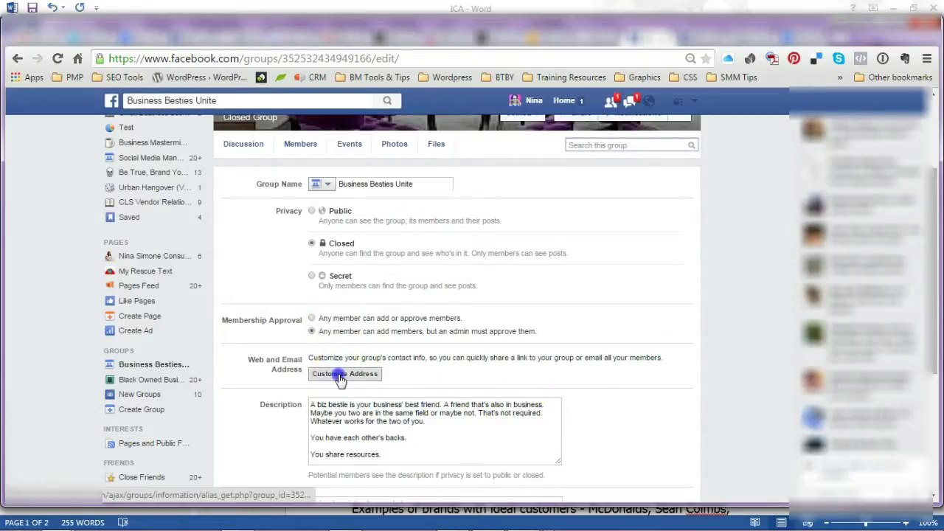
pyautogui.click(417, 234)
pyautogui.rightClick(423, 234)
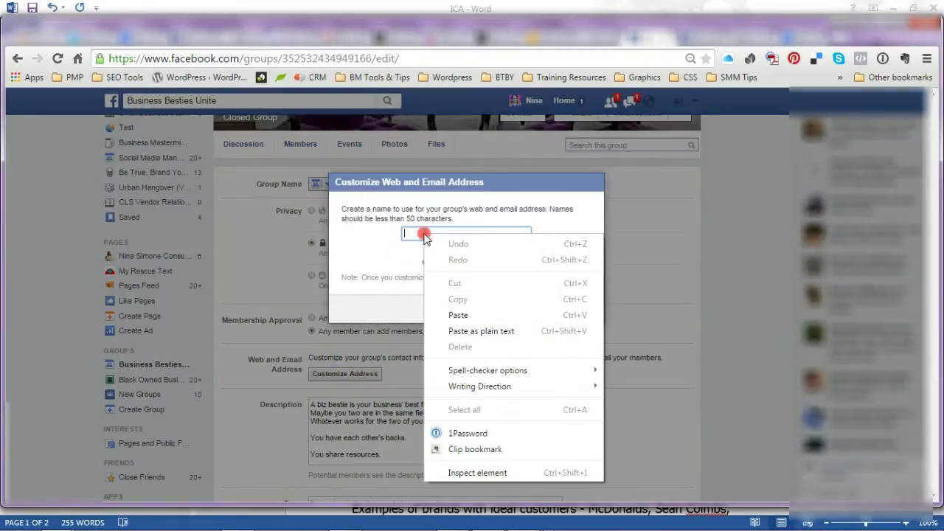
pyautogui.click(458, 315)
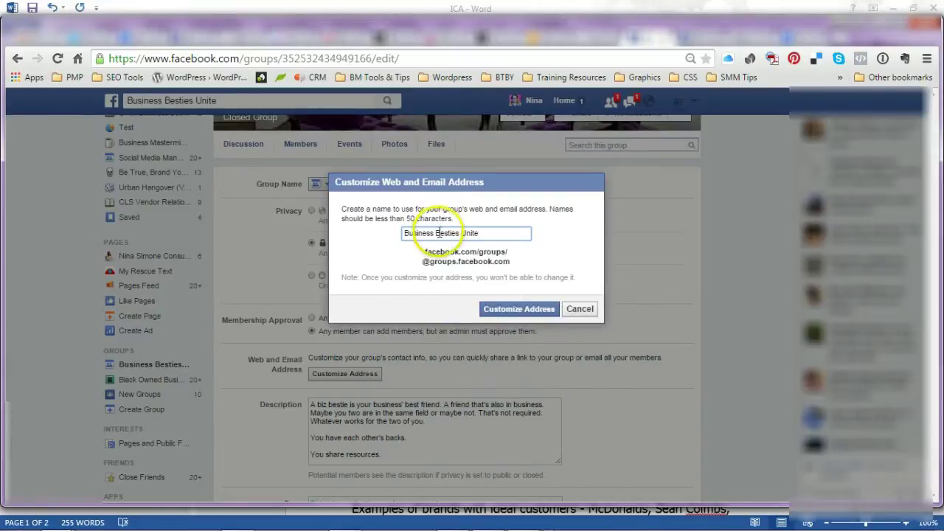
pyautogui.press('BackSpace')
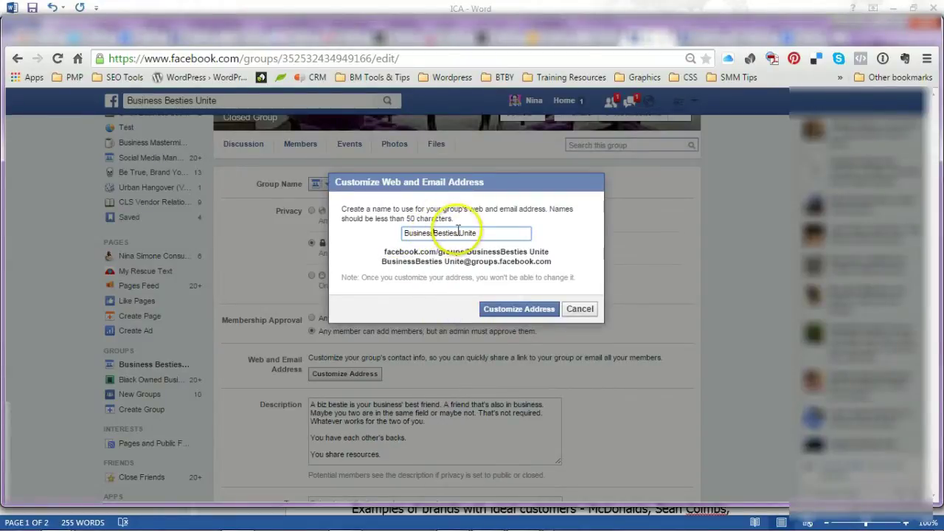
pyautogui.click(459, 233)
pyautogui.press('Delete')
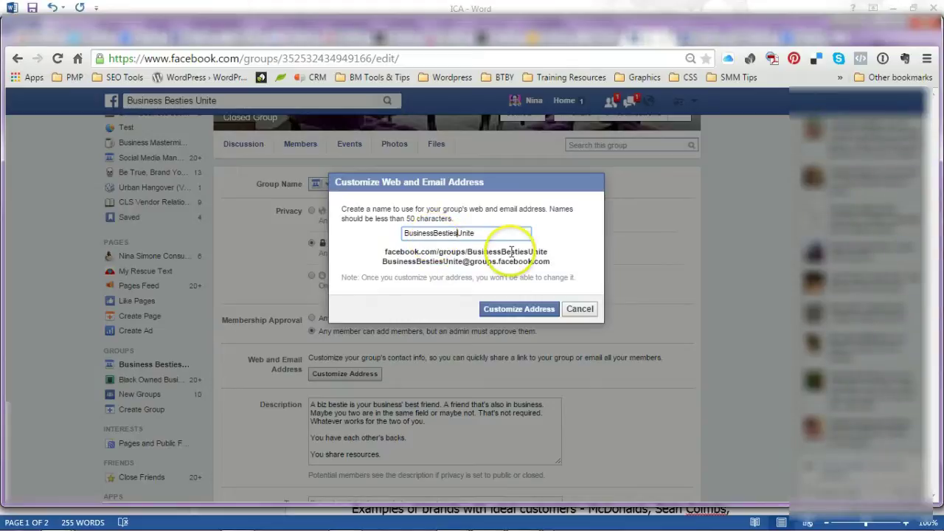
# Lowercase the address to businessbestiesunite and confirm the custom address
pyautogui.click(405, 234)
pyautogui.press('Delete')
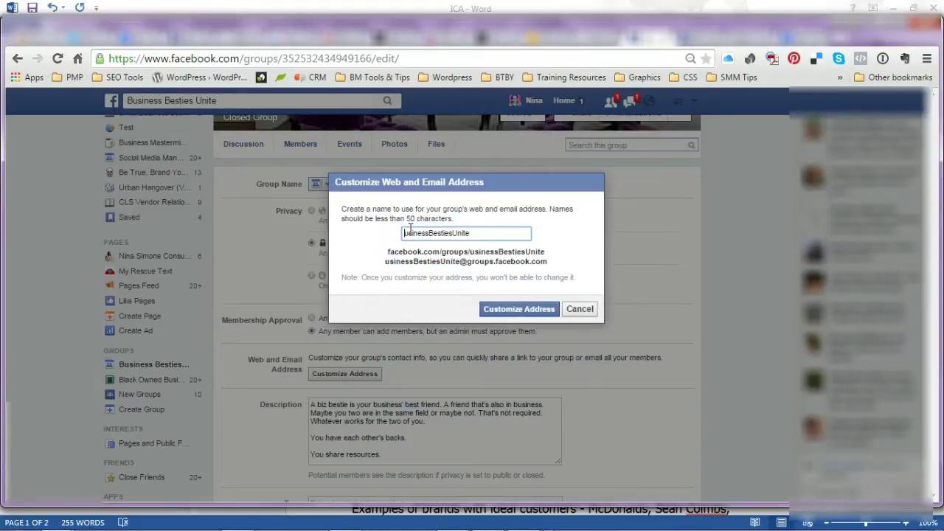
pyautogui.write('b')
pyautogui.click(434, 233)
pyautogui.press('Delete')
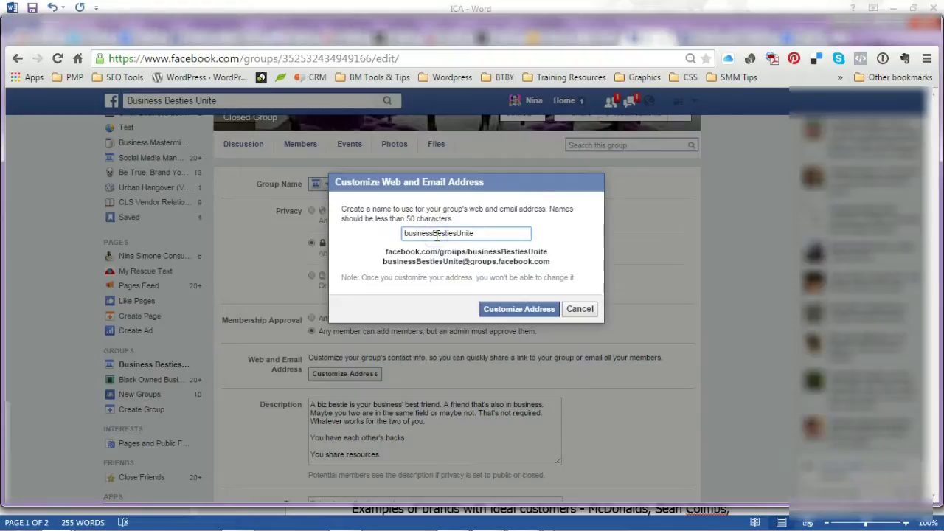
pyautogui.write('b')
pyautogui.click(460, 233)
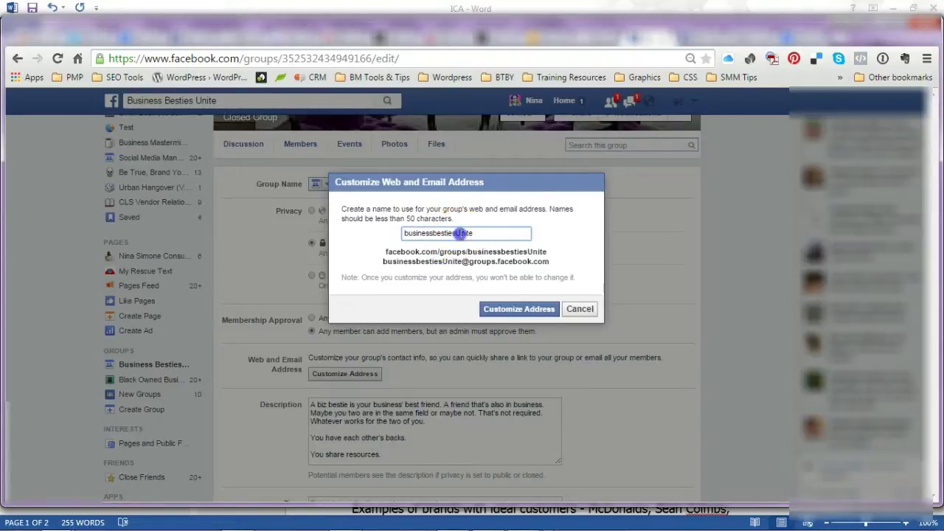
pyautogui.press('Delete')
pyautogui.write('u')
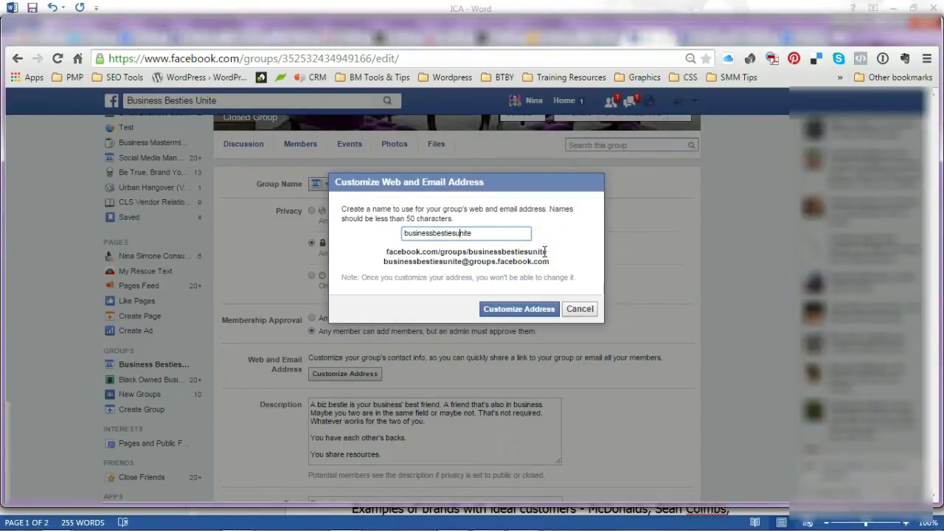
pyautogui.click(528, 311)
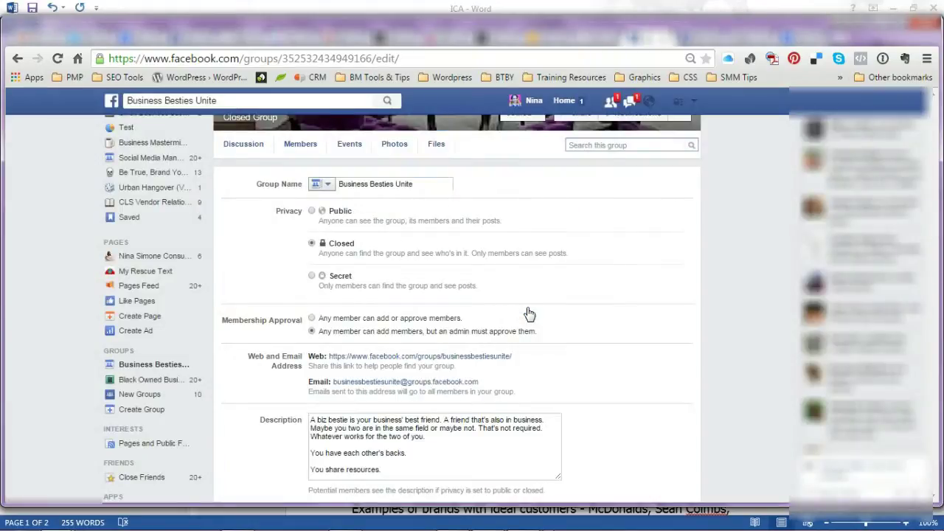
# Go to the group's Discussion page
pyautogui.click(593, 314)
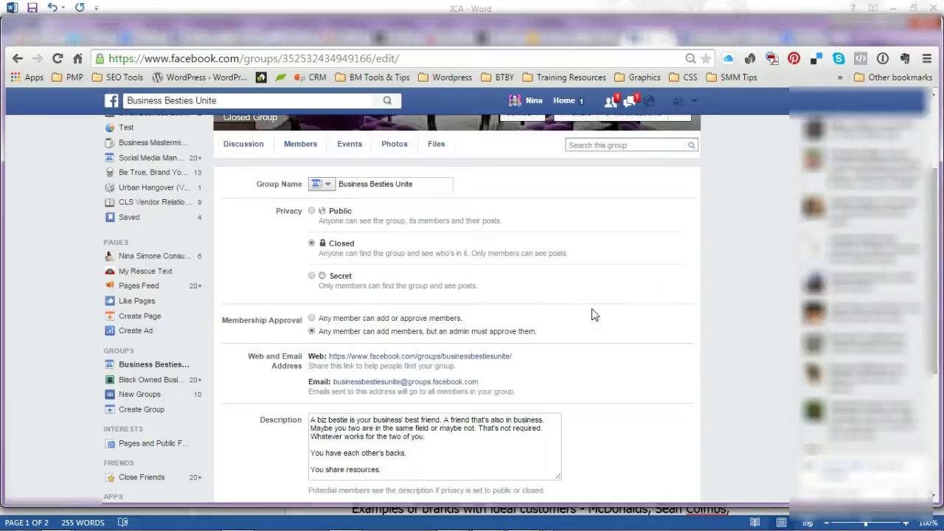
pyautogui.scroll(2, 595, 315)
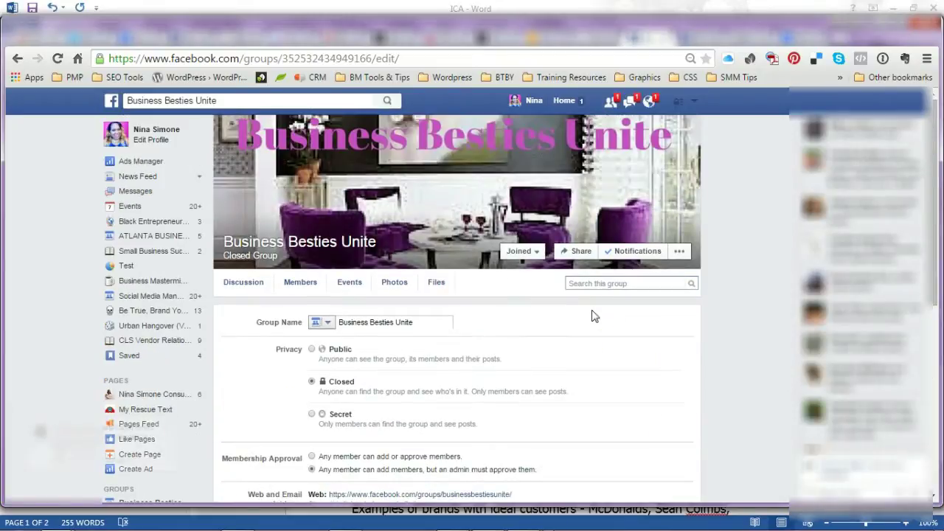
pyautogui.click(244, 286)
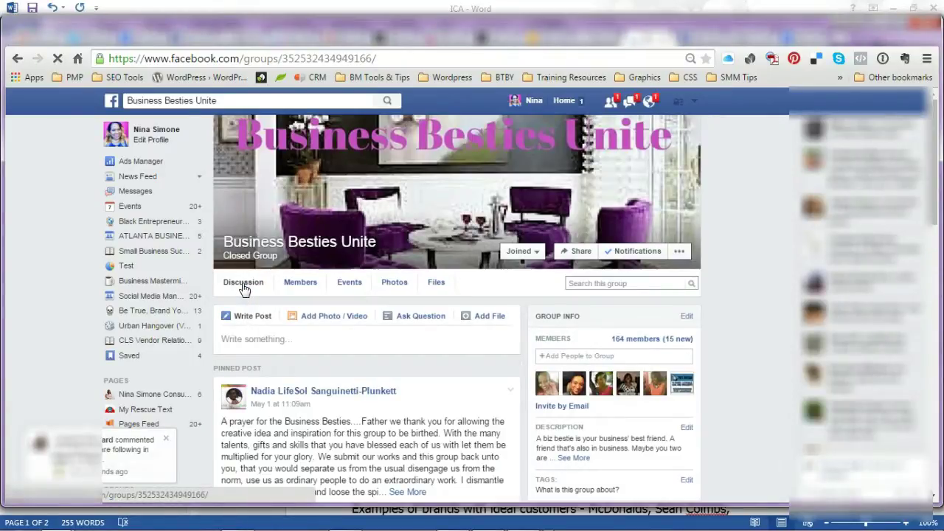
pyautogui.click(412, 359)
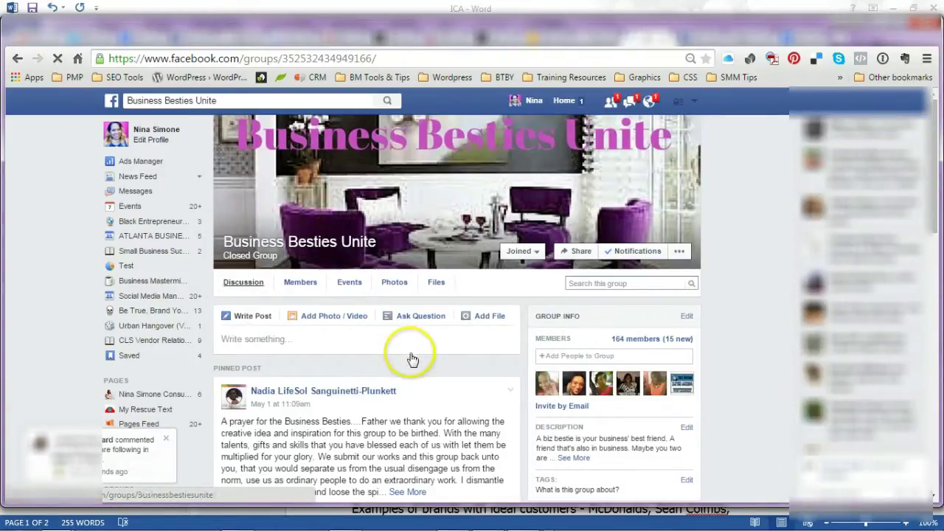
# Replace the numeric ID in the address bar with BusinessBestiesUnite and load that address
pyautogui.click(283, 60)
pyautogui.doubleClick(283, 61)
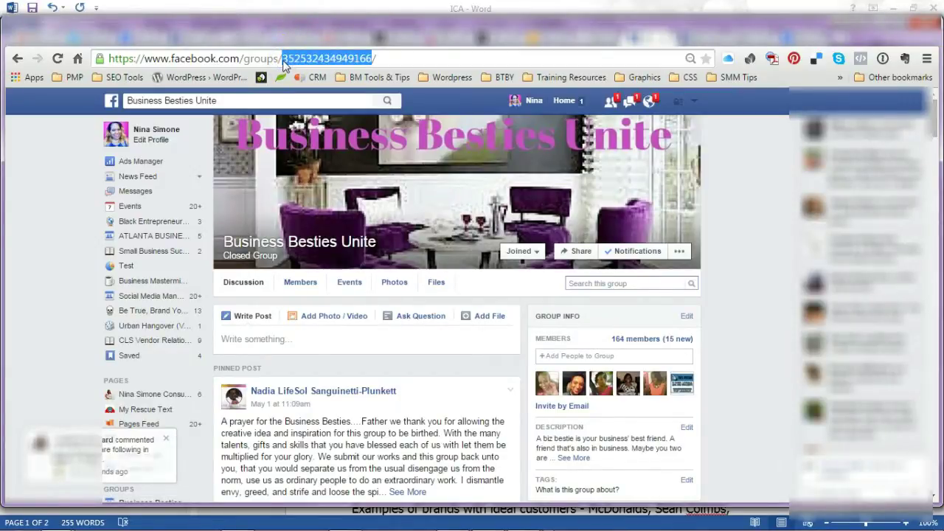
pyautogui.hotkey('ctrl', 'v')
pyautogui.click(347, 59)
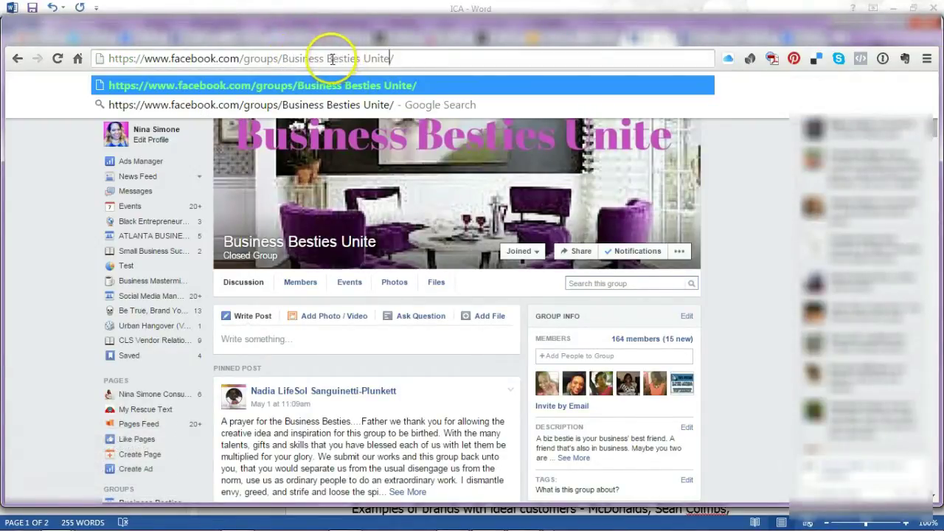
pyautogui.click(329, 59)
pyautogui.press('BackSpace')
pyautogui.click(362, 59)
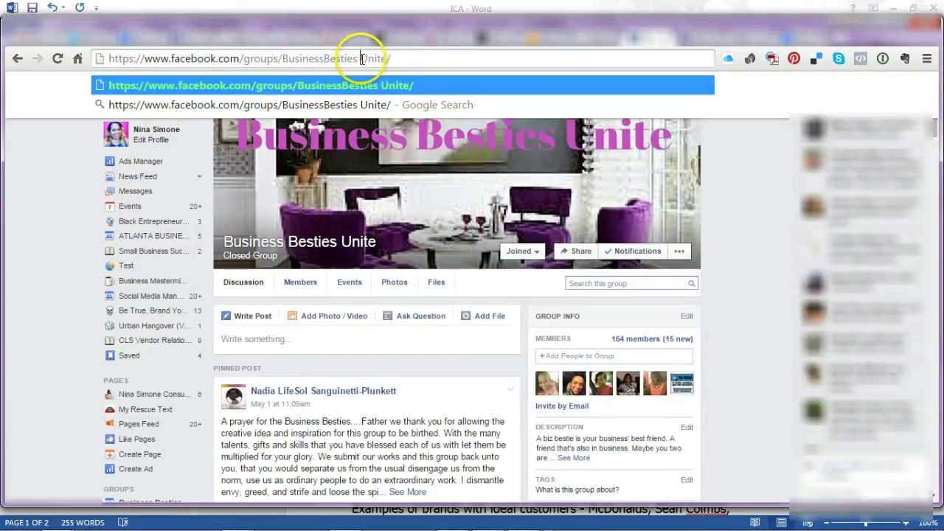
pyautogui.press('BackSpace')
pyautogui.press('Return')
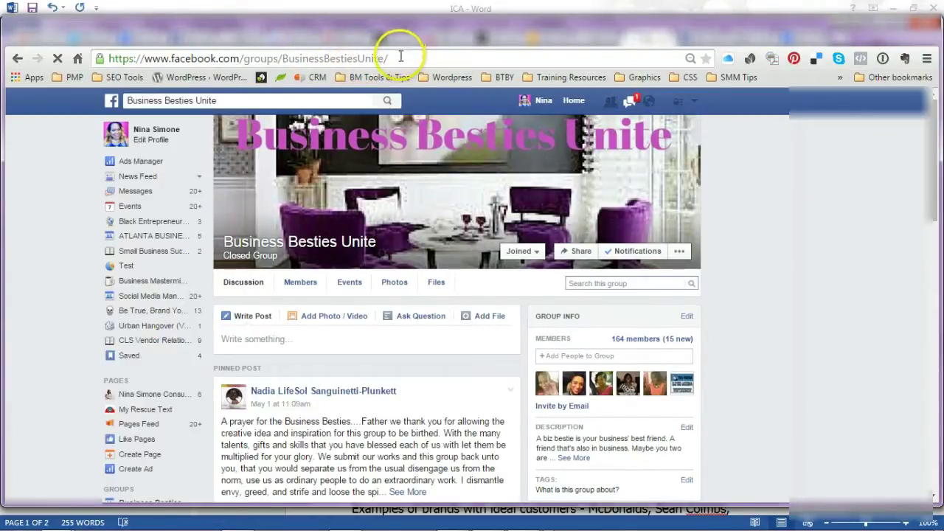
pyautogui.click(352, 343)
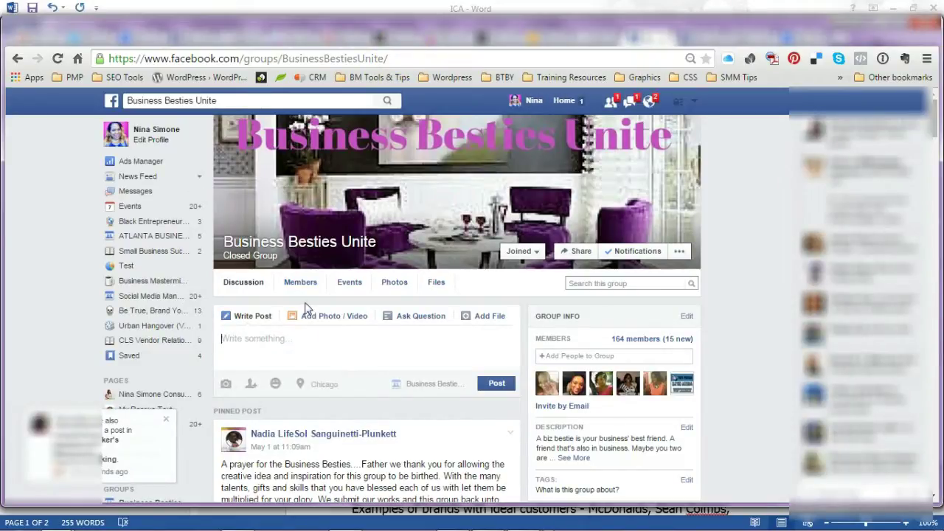
pyautogui.write('Www')
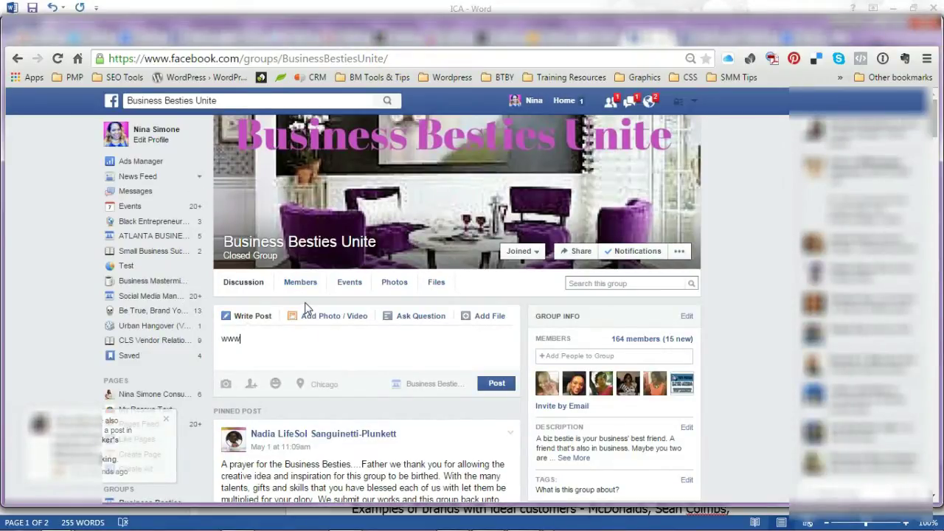
pyautogui.write('.f')
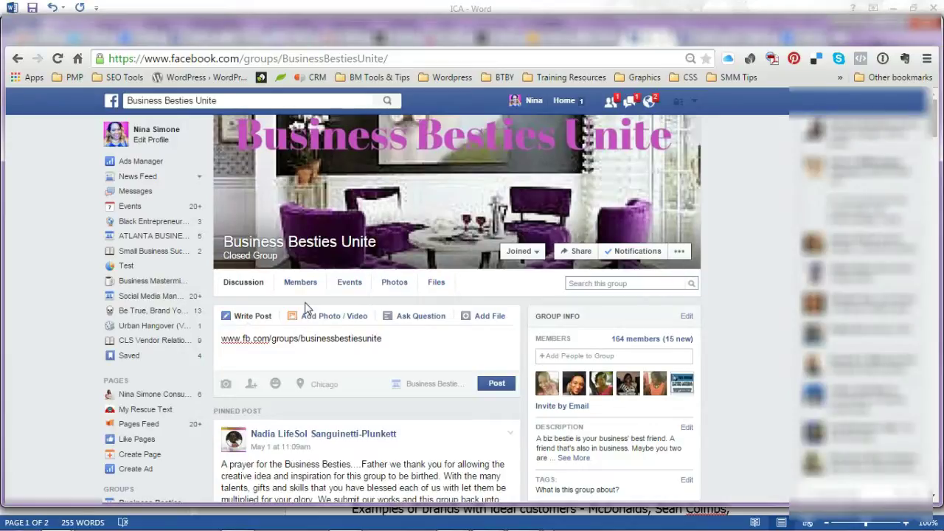
pyautogui.write('#test')
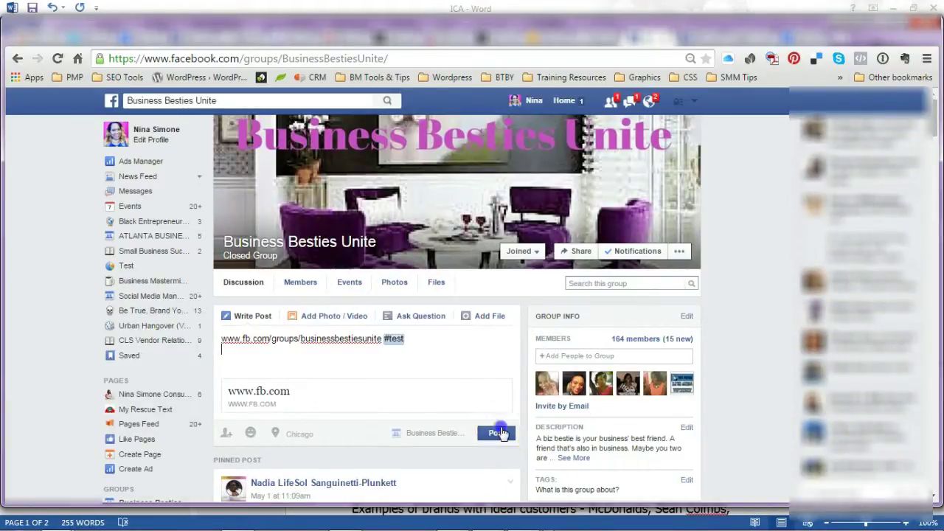
pyautogui.press('Return')
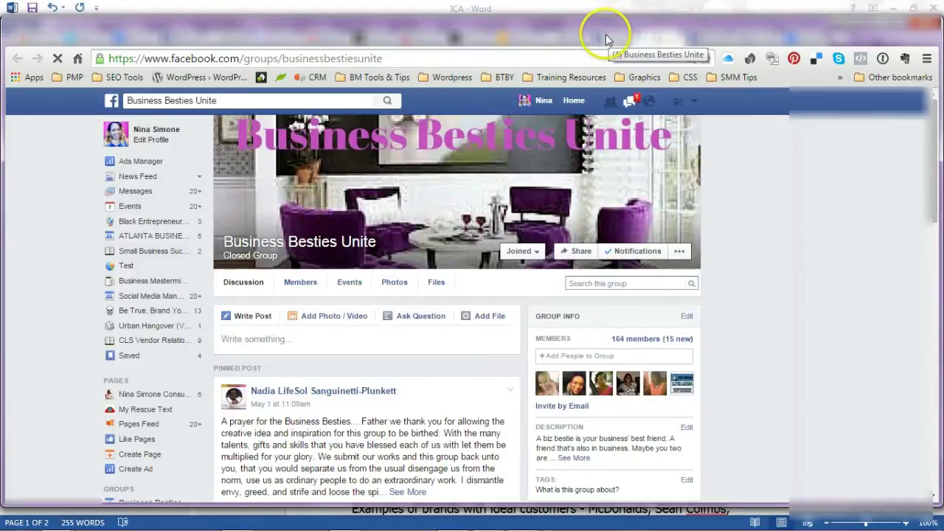
# Choose Delete Post from the #test post's options menu and proceed to the deletion confirmation
pyautogui.scroll(-1, 338, 420)
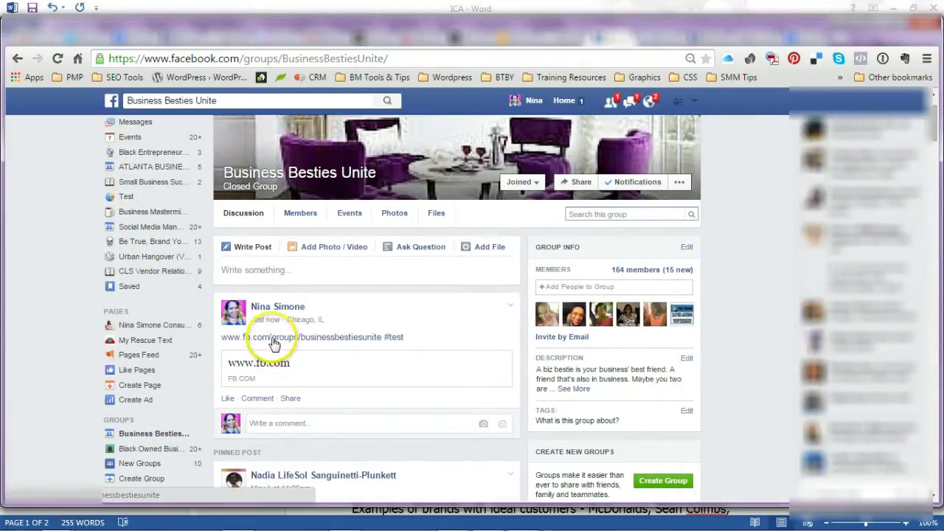
pyautogui.click(510, 306)
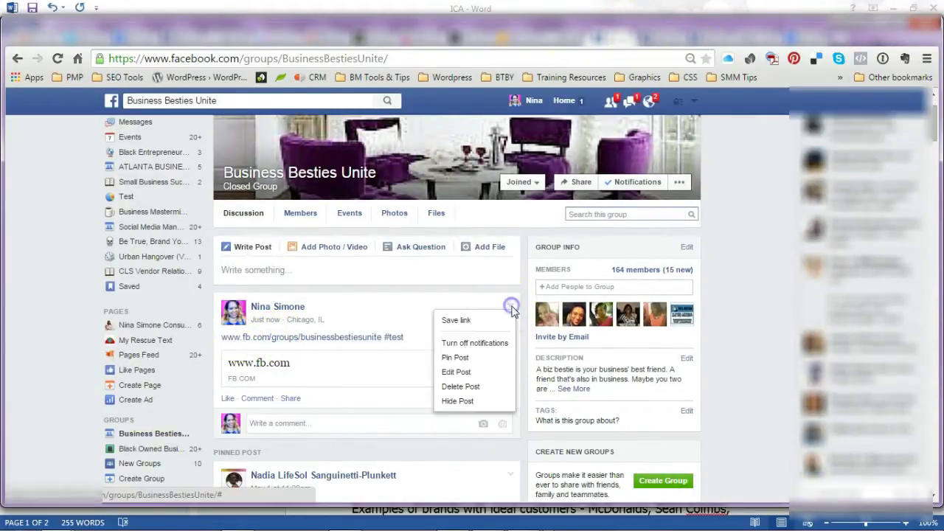
pyautogui.click(503, 371)
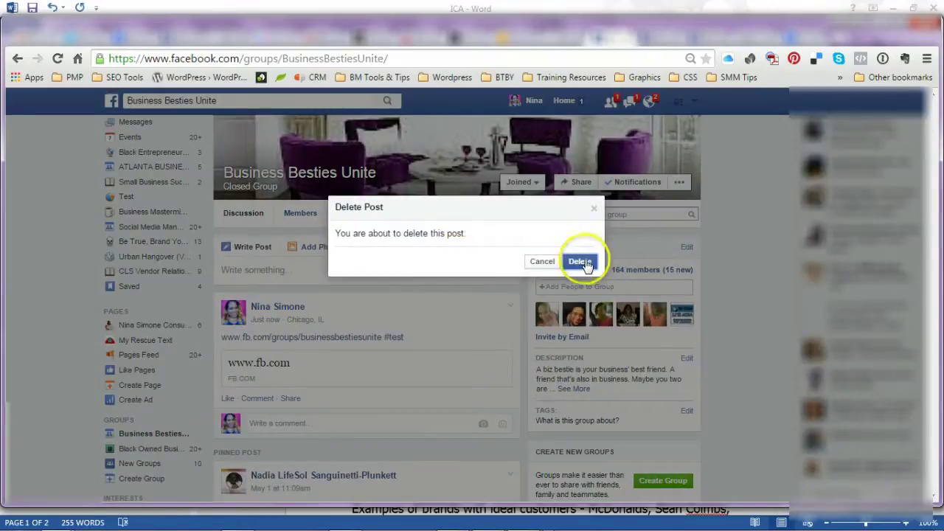
pyautogui.click(581, 262)
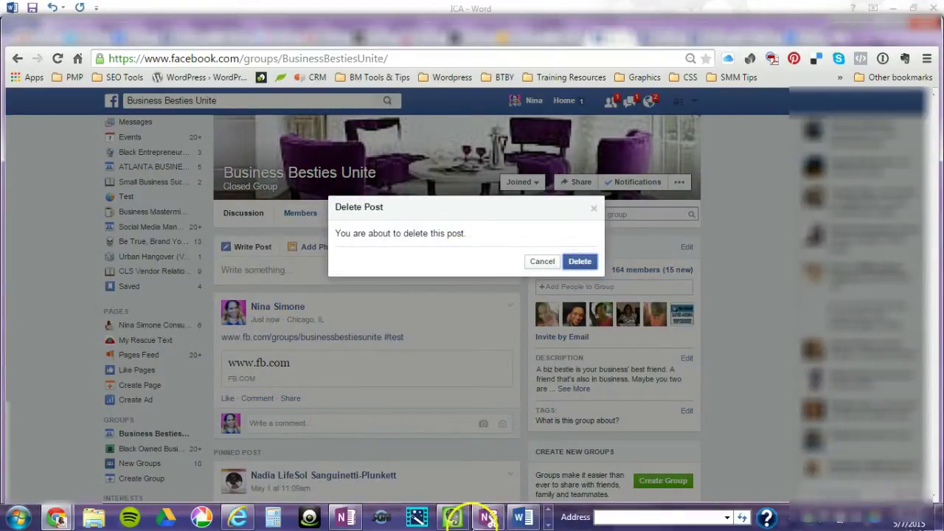